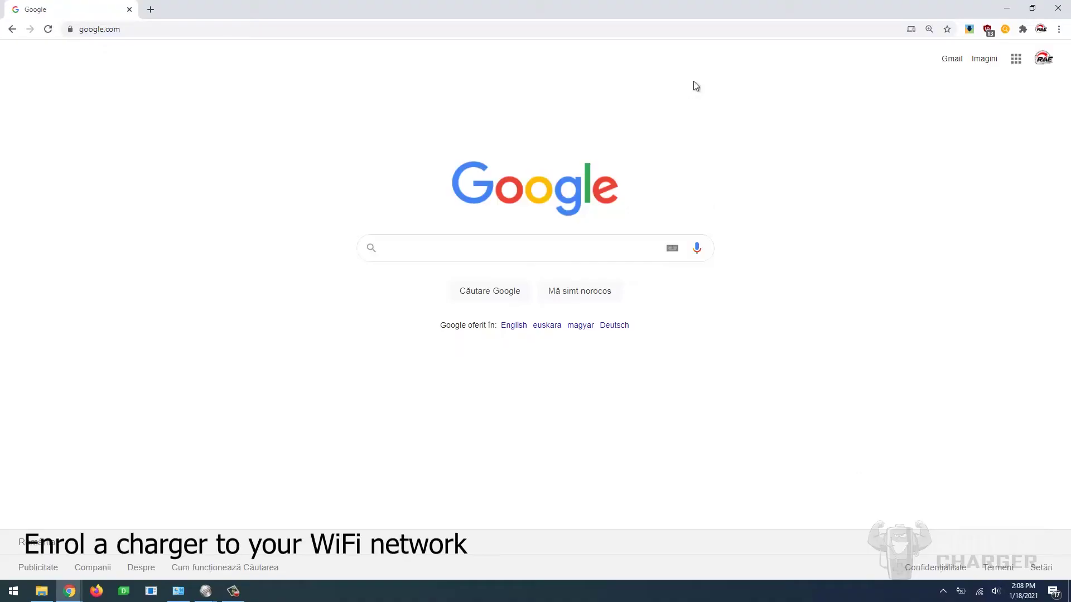
Join the CellDoctor_02C365A Wi-Fi network, entering and revealing its security key before submitting
{"action": "left_click", "coordinate": [741, 33]}
{"action": "left_click", "coordinate": [979, 592]}
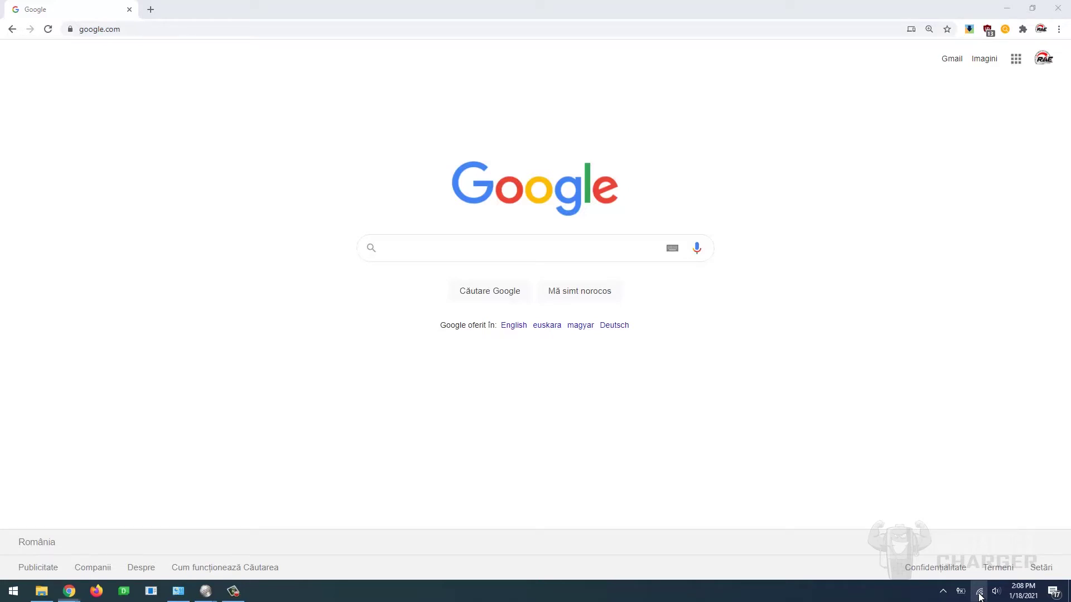
{"action": "left_click", "coordinate": [979, 592]}
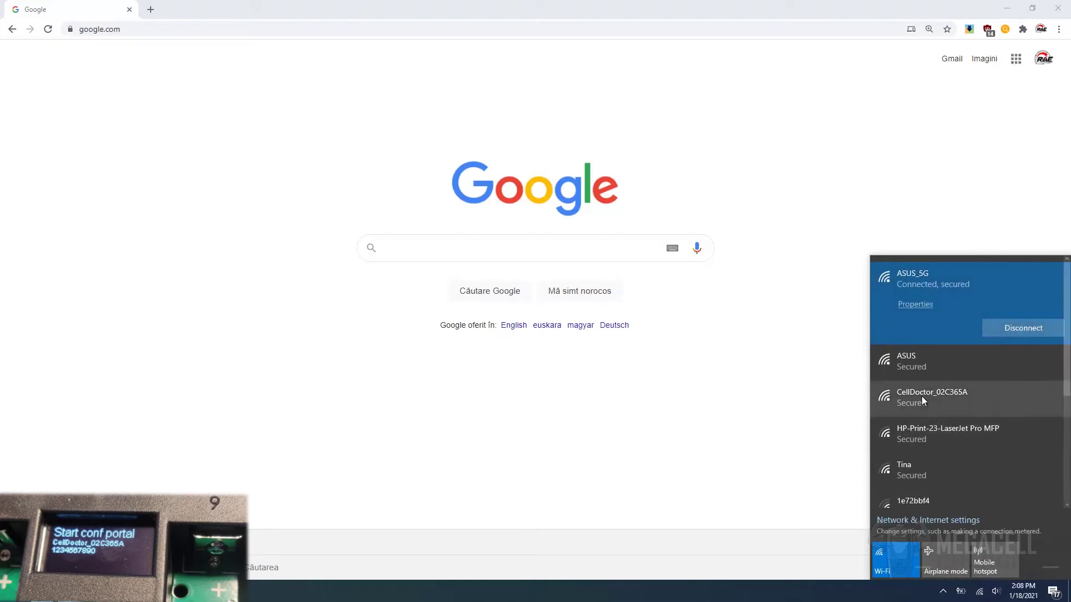
{"action": "left_click", "coordinate": [917, 395]}
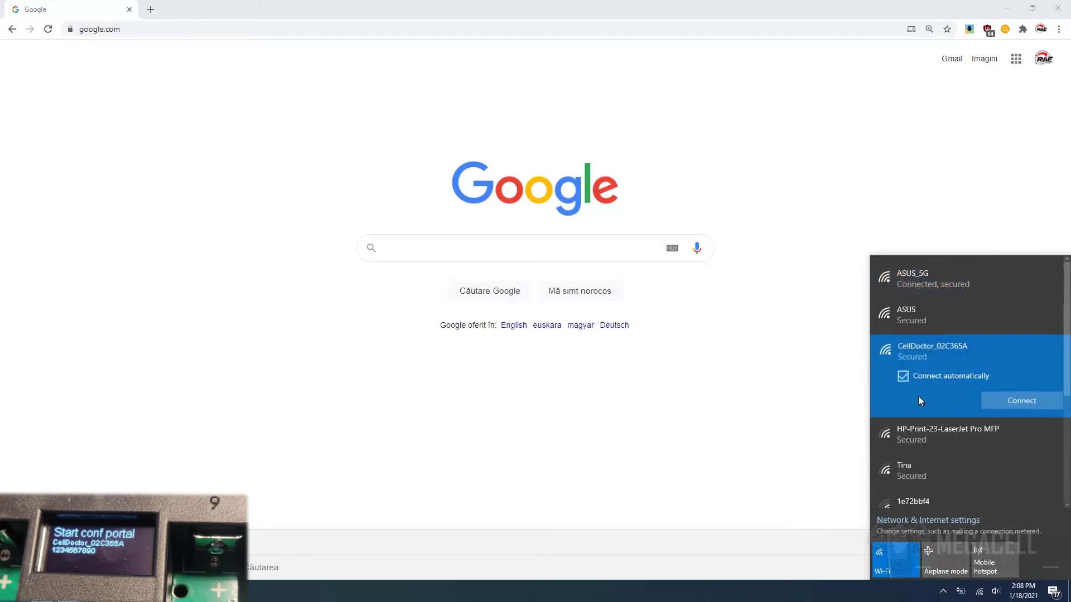
{"action": "left_click", "coordinate": [1012, 403]}
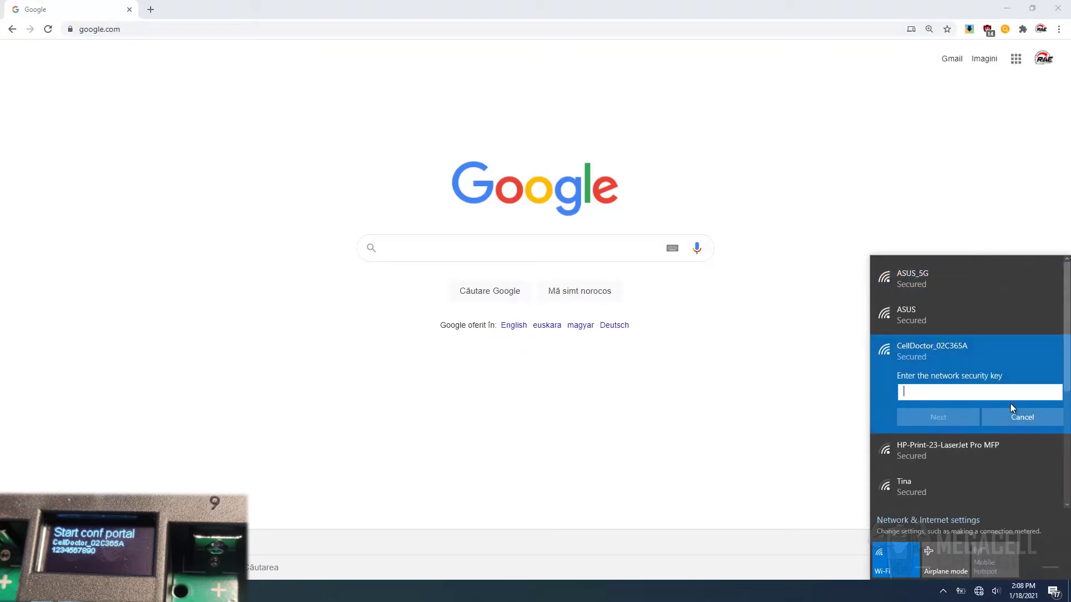
{"action": "left_click", "coordinate": [1055, 393]}
{"action": "left_click", "coordinate": [930, 418]}
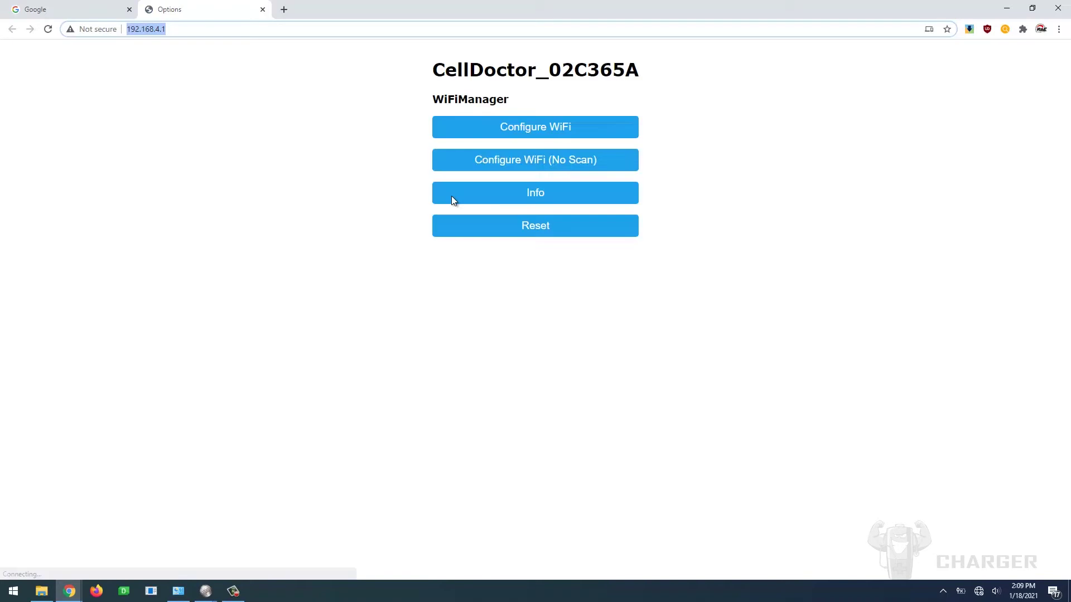
Choose Configure WiFi on the 192.168.4.1 WiFiManager page
{"action": "left_click", "coordinate": [520, 131]}
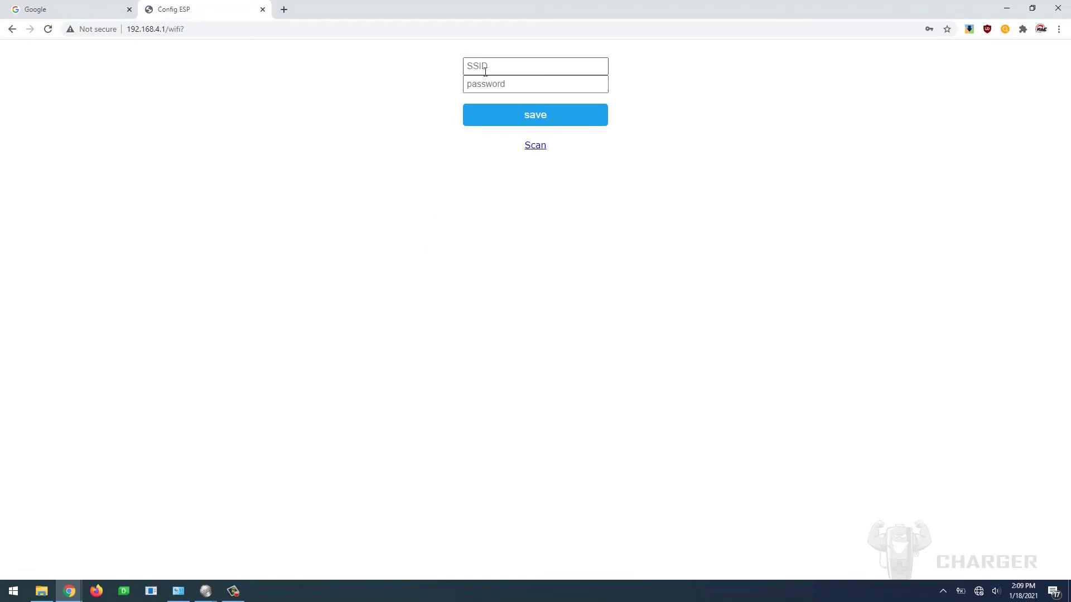
Rescan networks, pick ASUS as the SSID, paste its password and save
{"action": "left_click", "coordinate": [535, 149]}
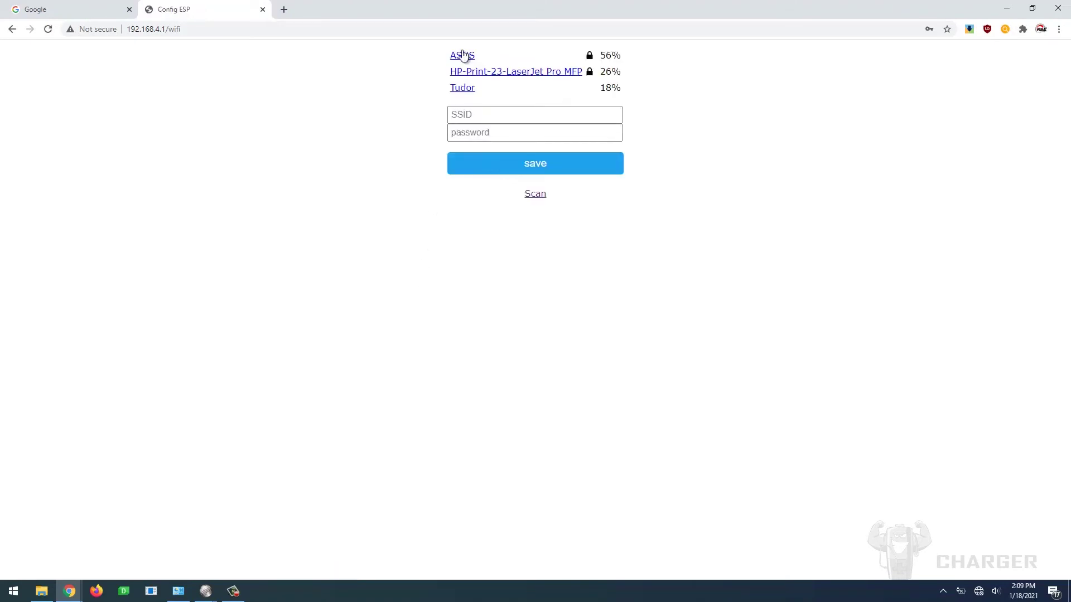
{"action": "left_click", "coordinate": [463, 55]}
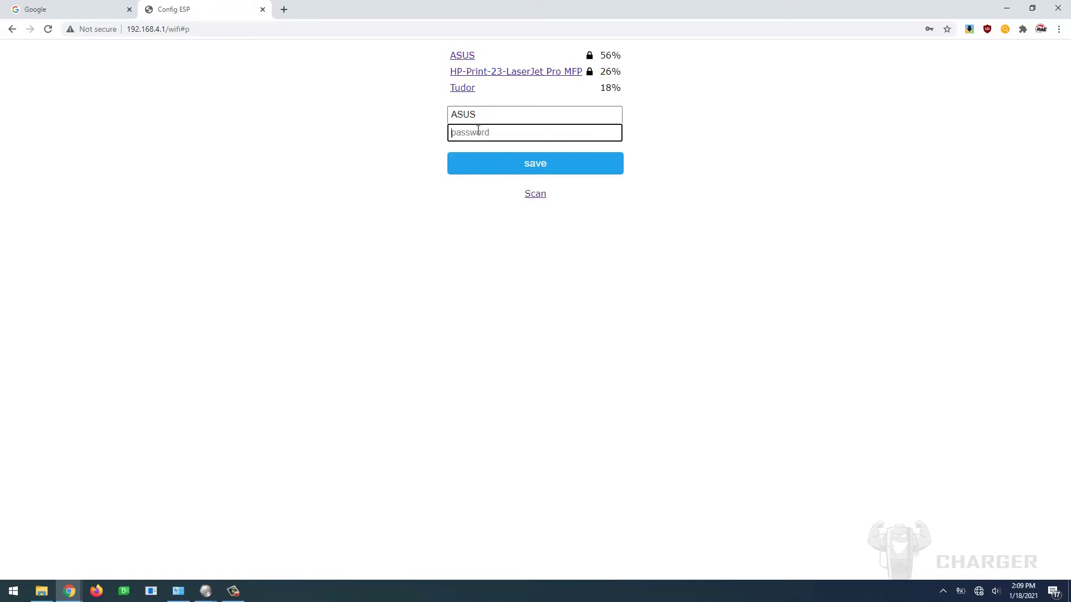
{"action": "key", "text": "ctrl+v"}
{"action": "left_click", "coordinate": [502, 166]}
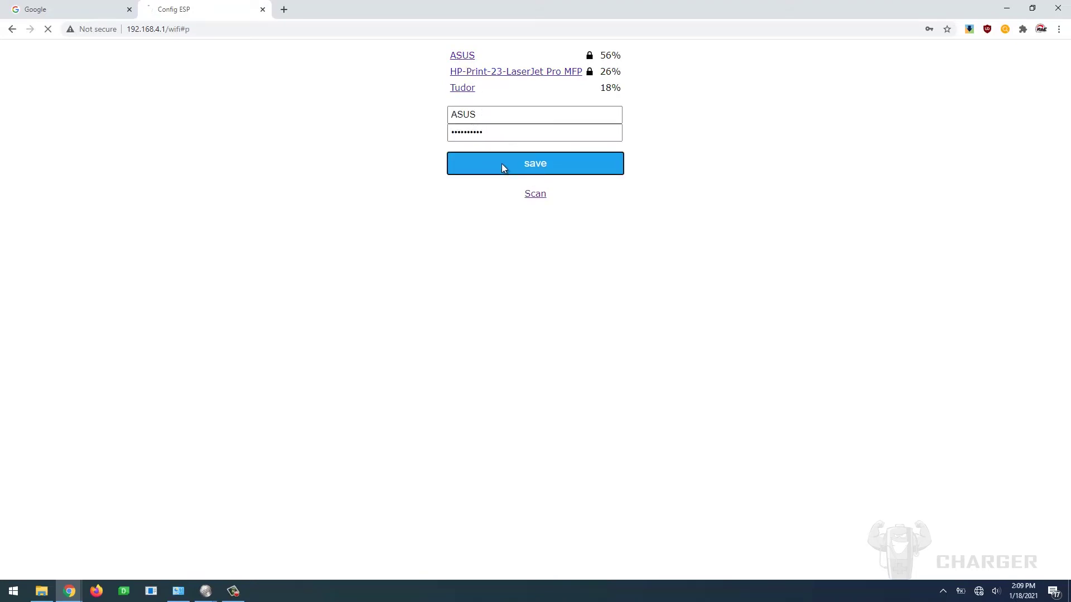